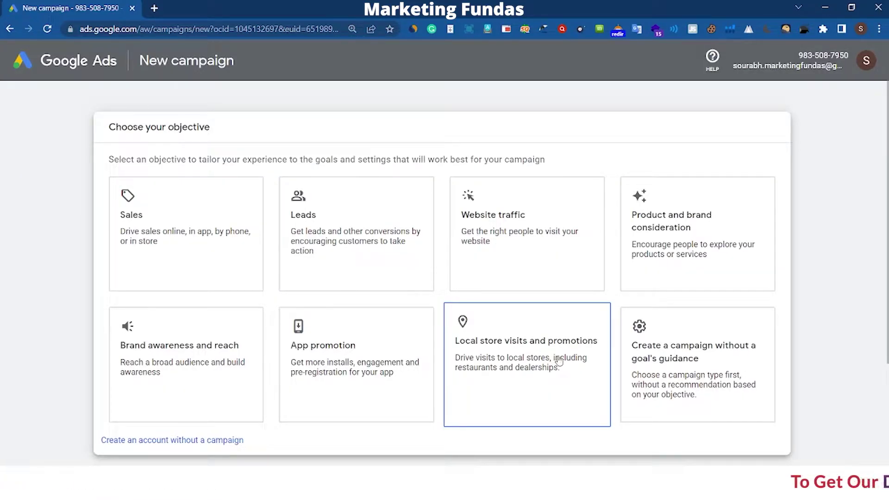
# Pick Local store visits and promotions as the objective, keep Performance Max, and skip campaign creation.
pyautogui.click(550, 324)
pyautogui.scroll(-2, 507, 294)
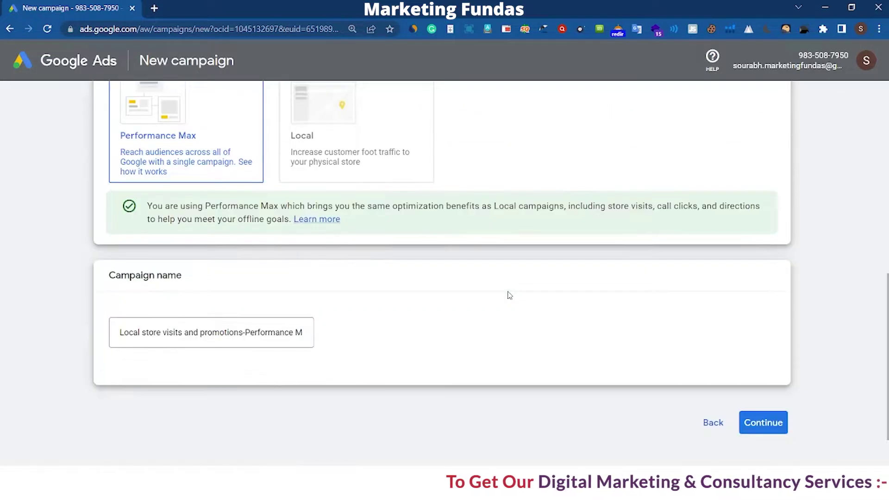
pyautogui.scroll(-2, 441, 296)
pyautogui.scroll(10, 500, 284)
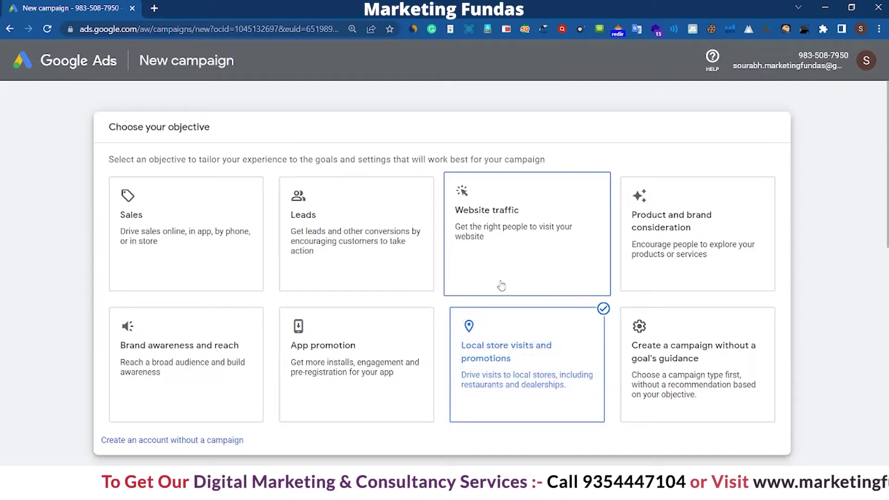
pyautogui.scroll(-5, 480, 276)
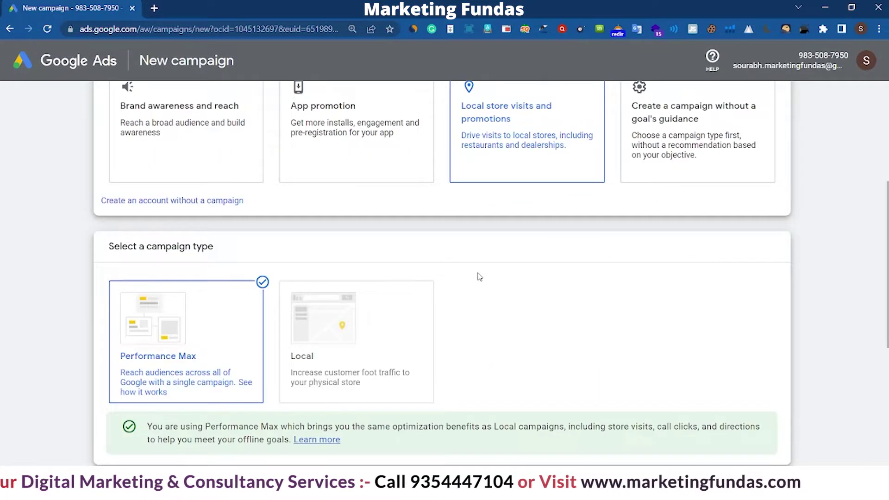
pyautogui.click(157, 203)
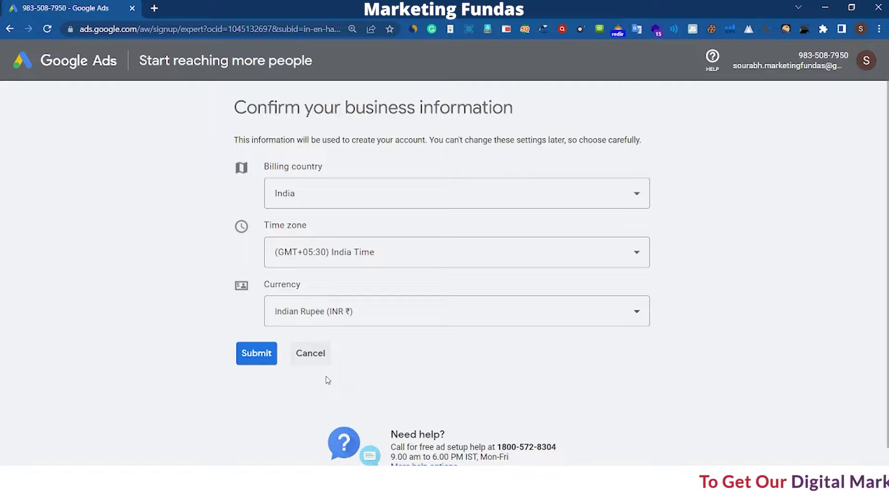
# Submit the India, India Time and INR business details and go to the new account's dashboard.
pyautogui.click(248, 363)
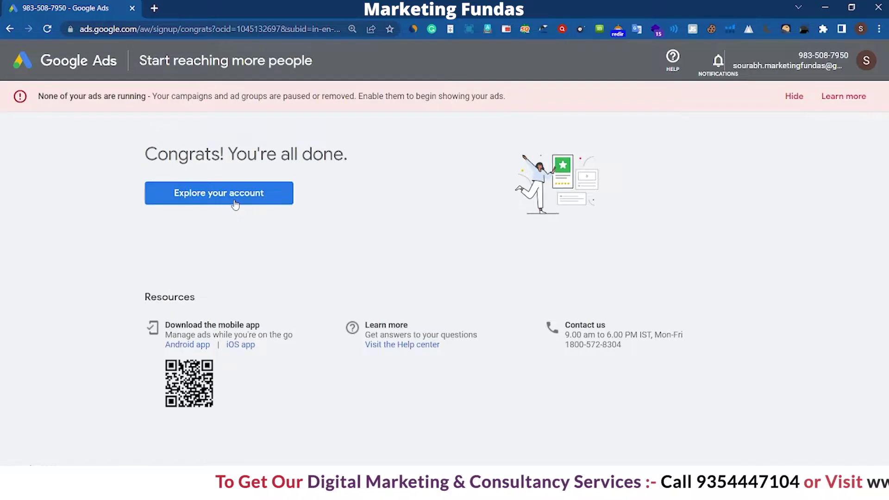
pyautogui.click(235, 203)
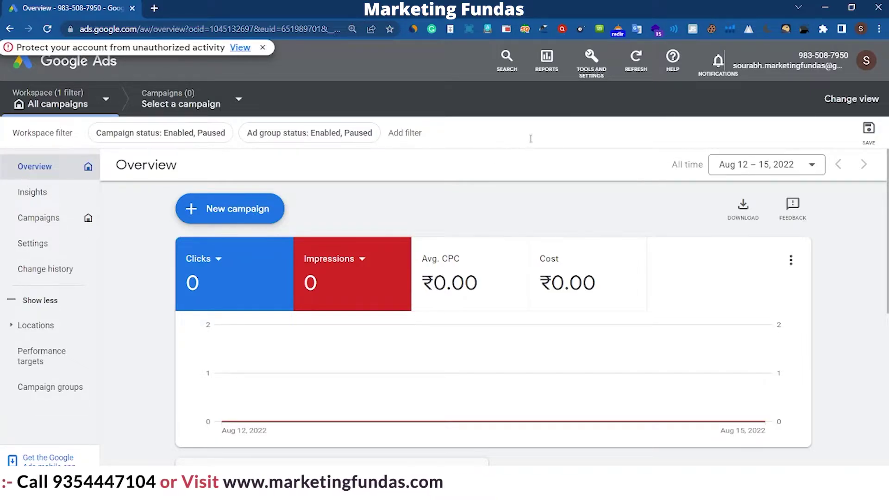
# Bring up the tools and settings overview and go to the billing settings.
pyautogui.click(590, 58)
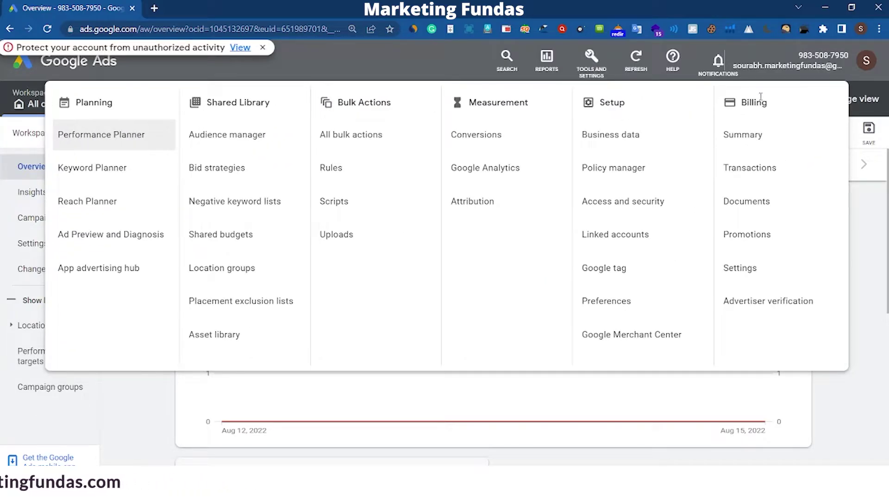
pyautogui.click(742, 274)
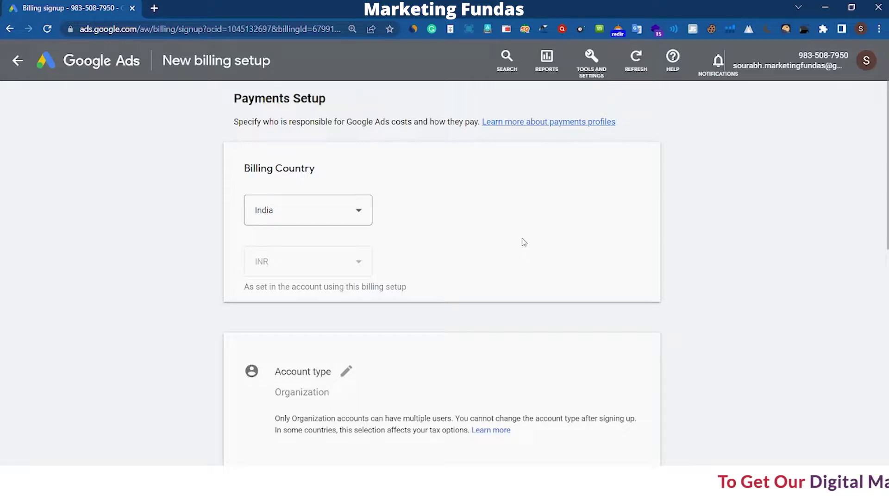
# Keep India as the billing country and change the account type to Organization.
pyautogui.click(357, 208)
pyautogui.click(410, 220)
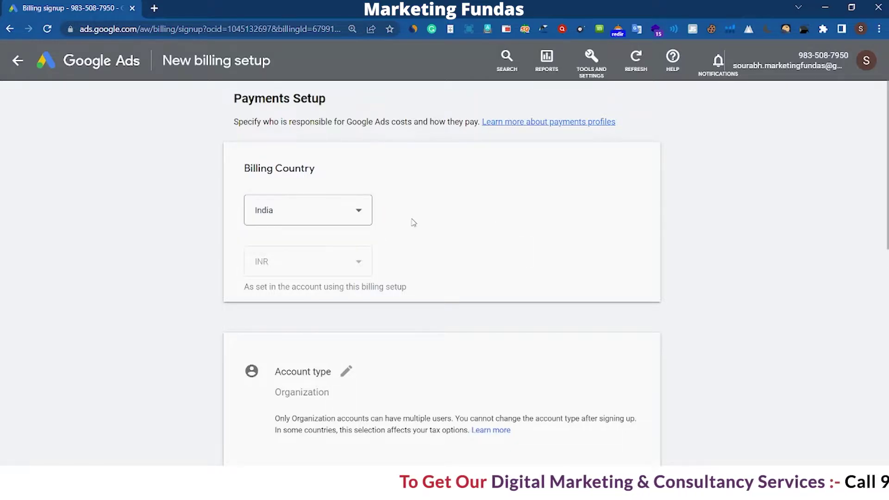
pyautogui.scroll(-2, 412, 222)
pyautogui.scroll(-2, 412, 221)
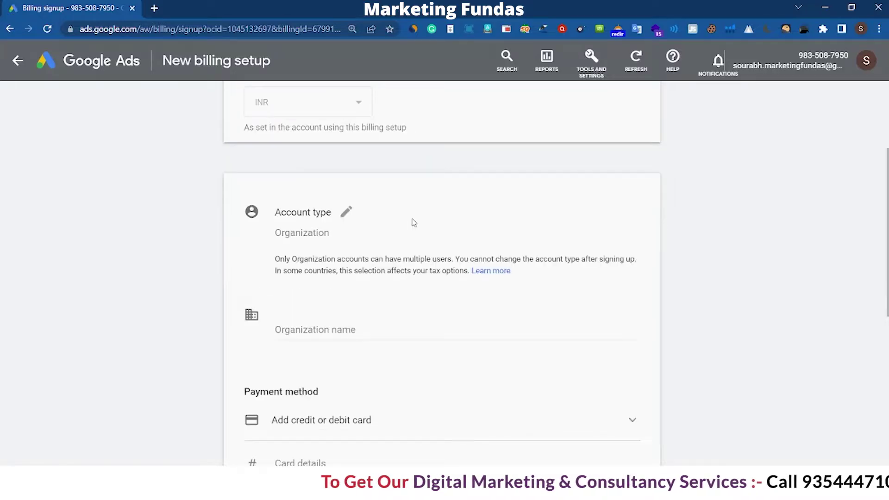
pyautogui.click(351, 215)
pyautogui.click(373, 236)
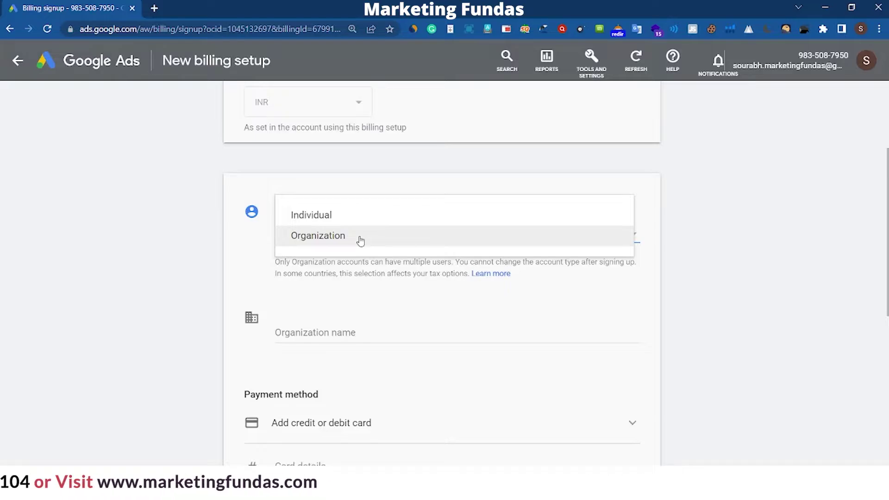
pyautogui.click(360, 239)
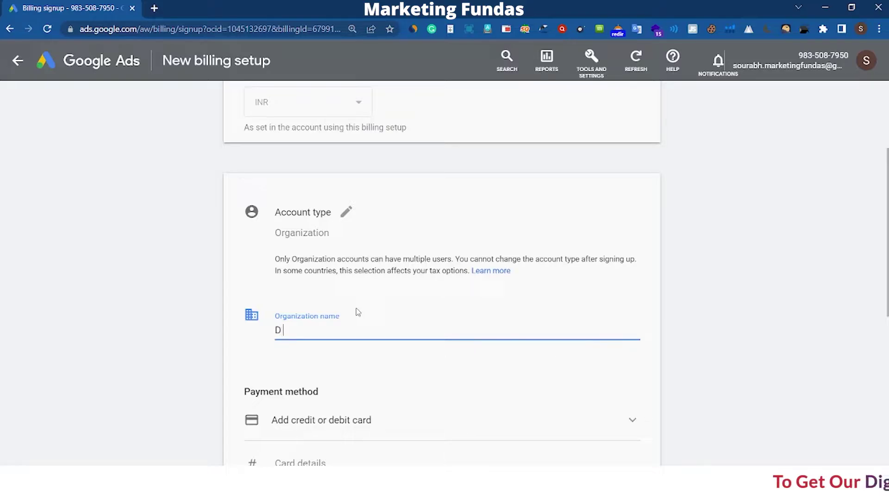
# Enter 'D G Software' as the organization name and choose NetBanking as the payment method.
pyautogui.write('D G Software')
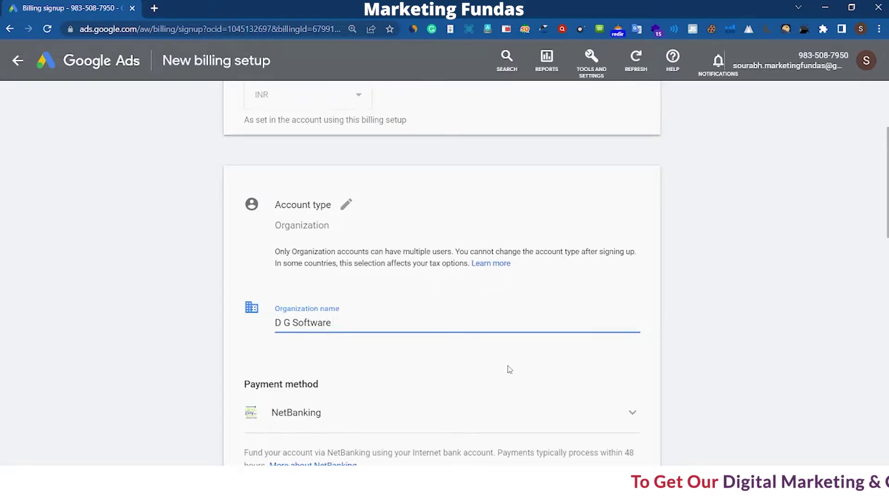
pyautogui.scroll(-1, 479, 355)
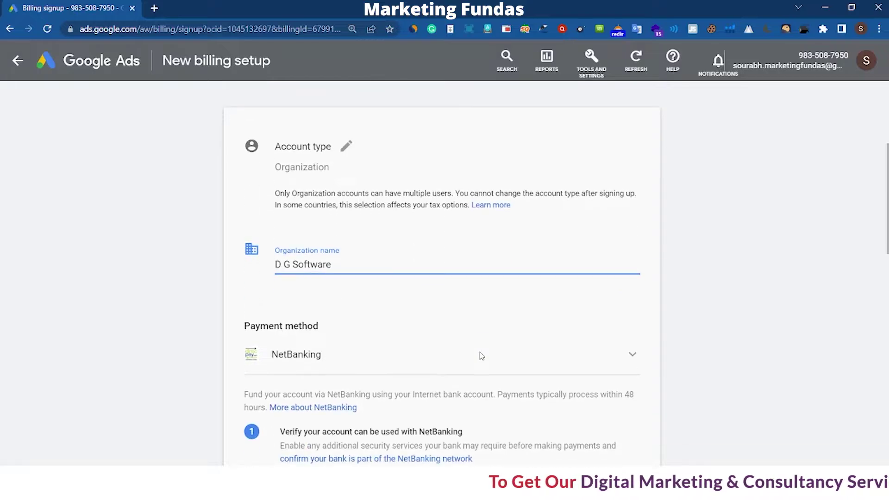
pyautogui.click(536, 362)
pyautogui.scroll(-1, 519, 354)
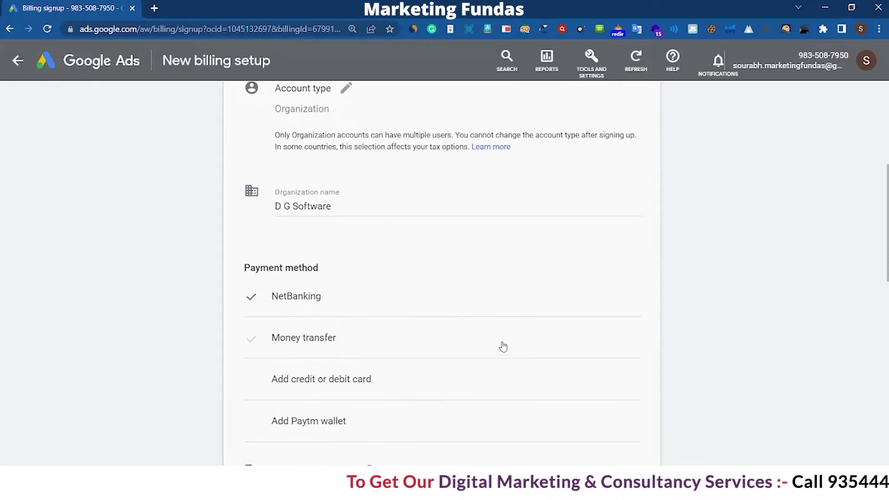
pyautogui.scroll(-1, 347, 326)
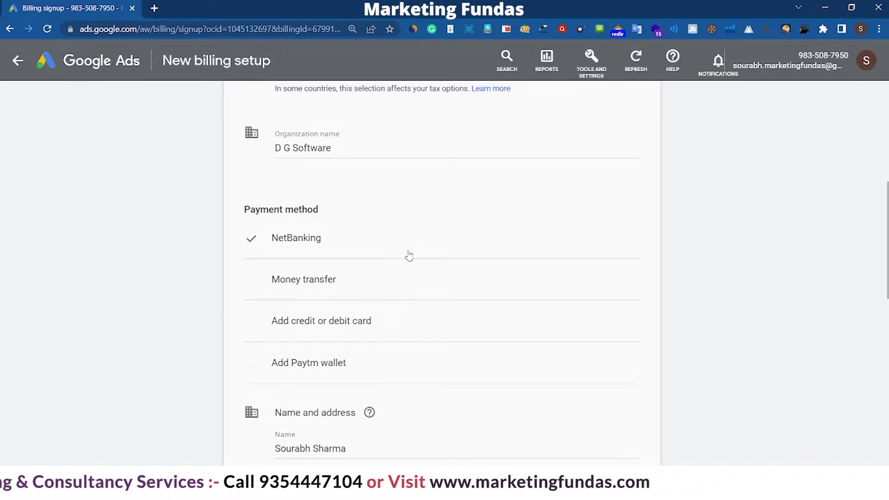
pyautogui.click(374, 244)
pyautogui.scroll(-6, 216, 232)
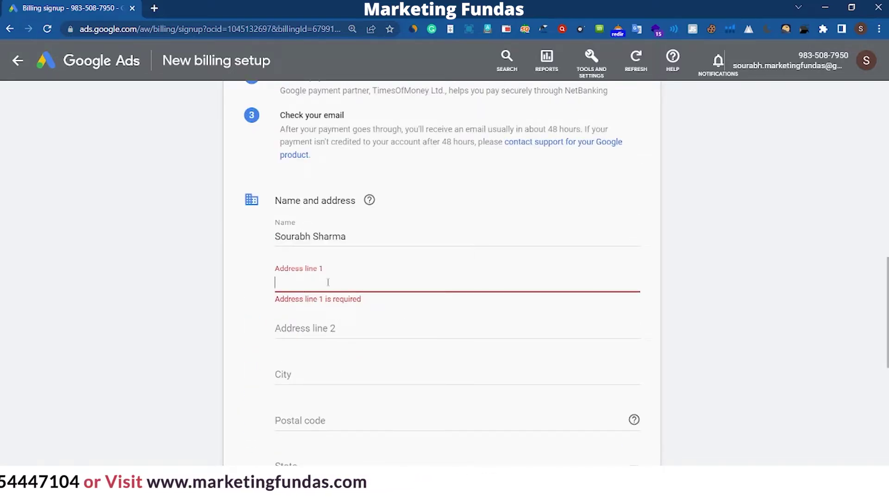
# Fill in the first address line and set the state to Delhi.
pyautogui.scroll(-2, 328, 282)
pyautogui.click(329, 199)
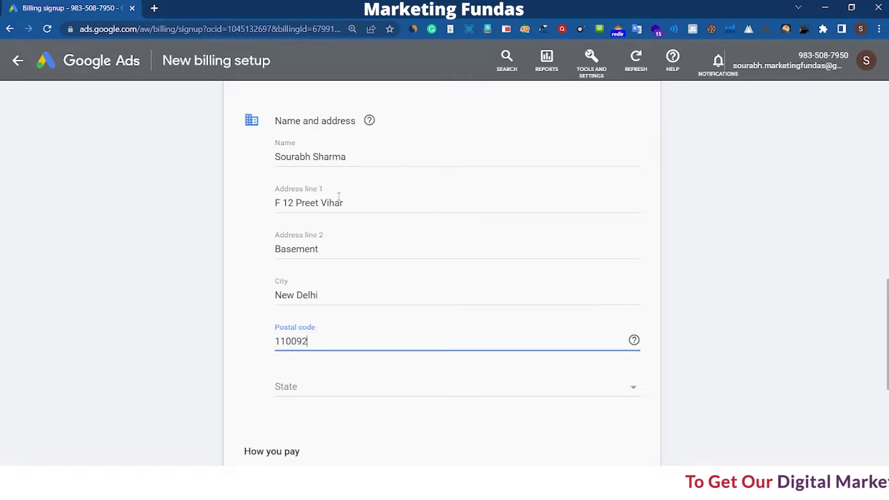
pyautogui.click(351, 395)
pyautogui.click(296, 446)
pyautogui.scroll(-6, 712, 296)
pyautogui.scroll(2, 366, 292)
pyautogui.scroll(-3, 365, 291)
# Enter a ₹500 payment amount, accept the terms and conditions, and submit the billing setup.
pyautogui.click(336, 313)
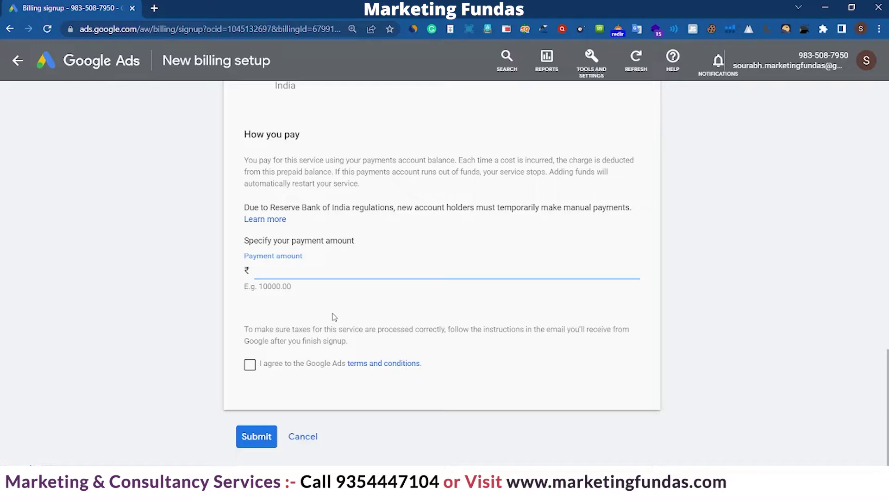
pyautogui.write('500')
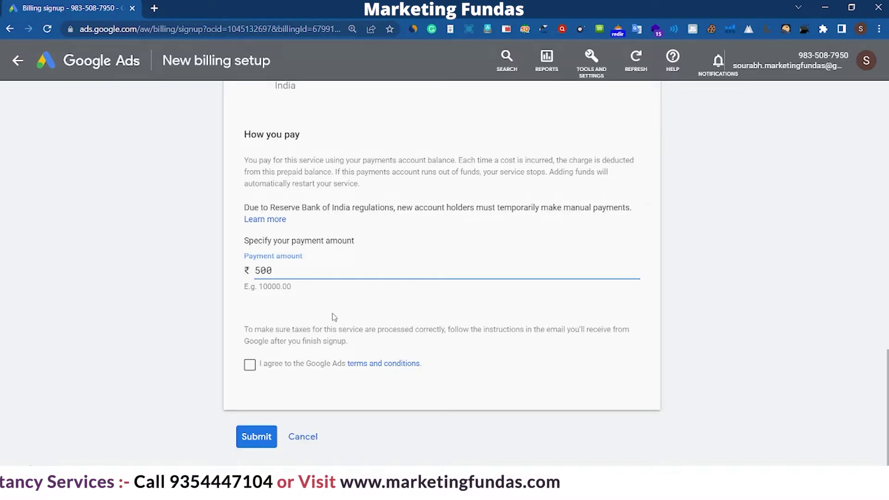
pyautogui.click(250, 365)
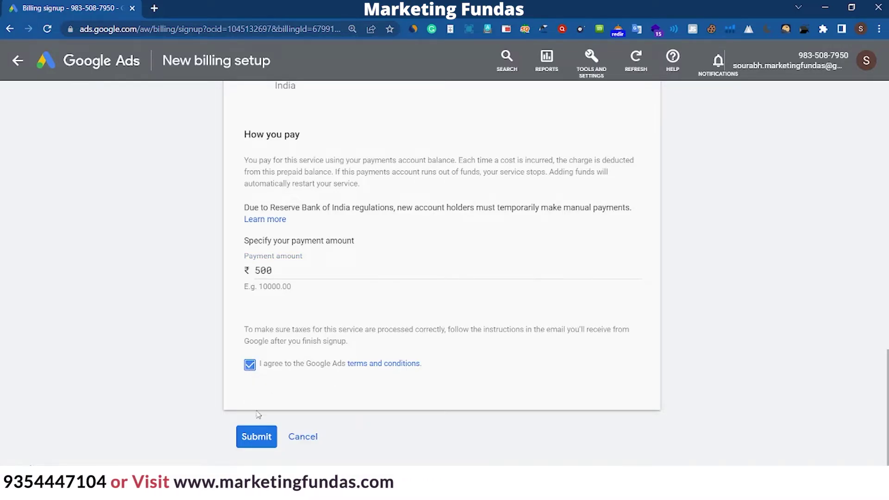
pyautogui.click(256, 436)
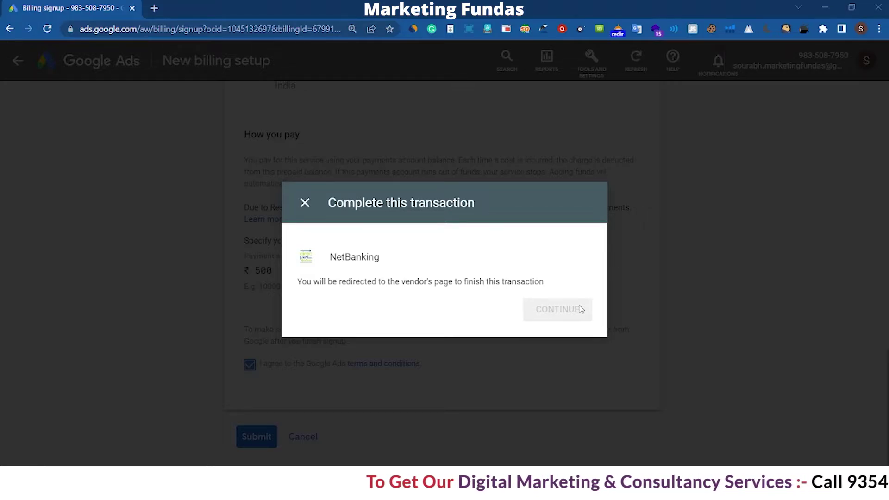
# Continue to the vendor's page to pay the ₹500 through NetBanking.
pyautogui.click(581, 309)
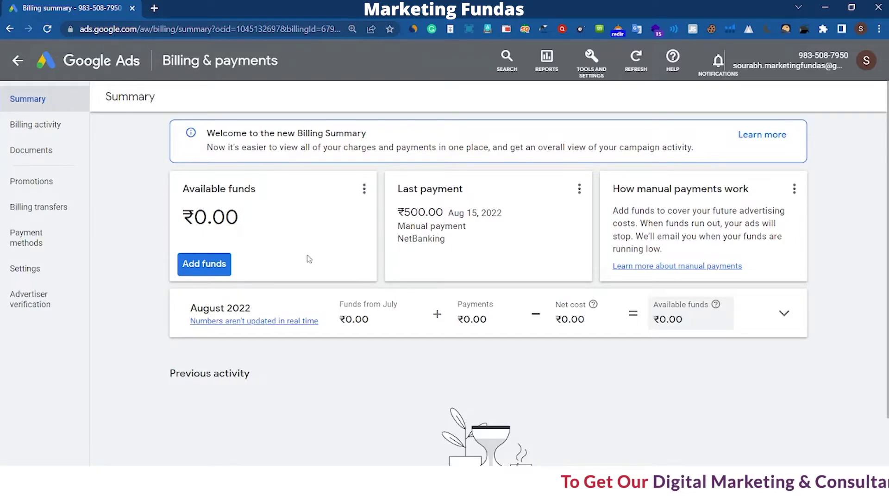
# Browse Billing activity, Documents, Promotions, Billing transfers and Payment methods, finishing on billing Settings.
pyautogui.click(32, 134)
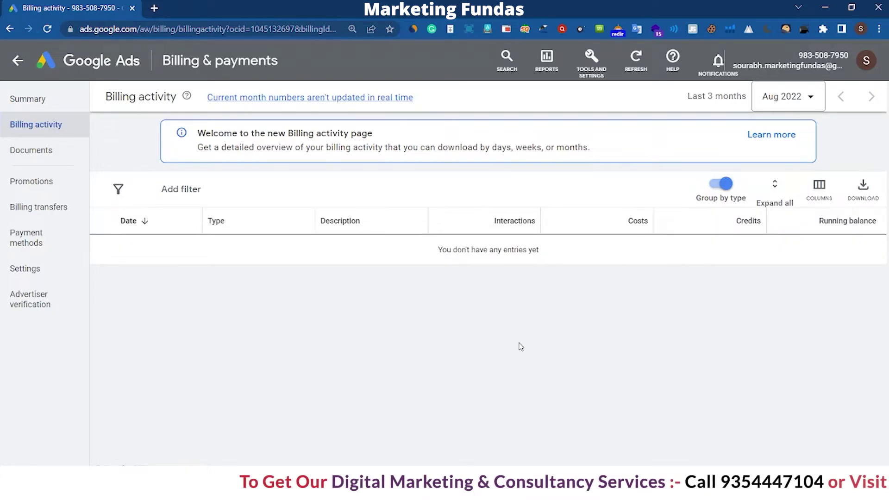
pyautogui.click(31, 150)
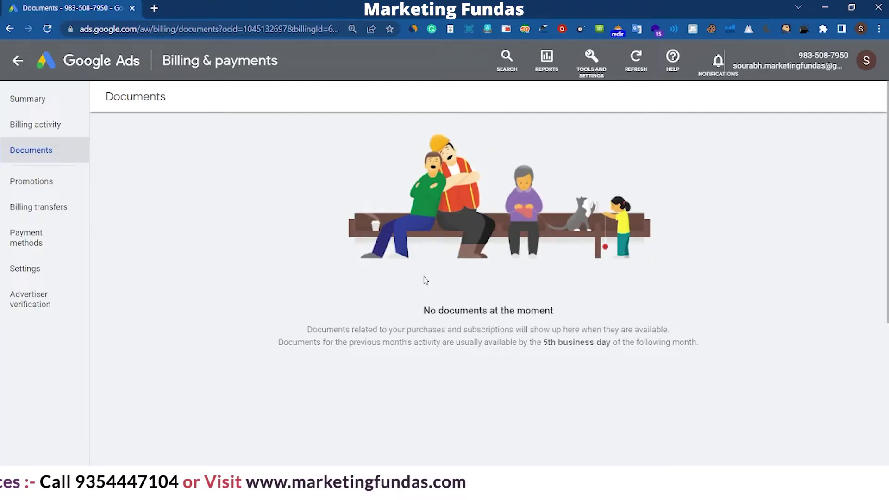
pyautogui.click(29, 187)
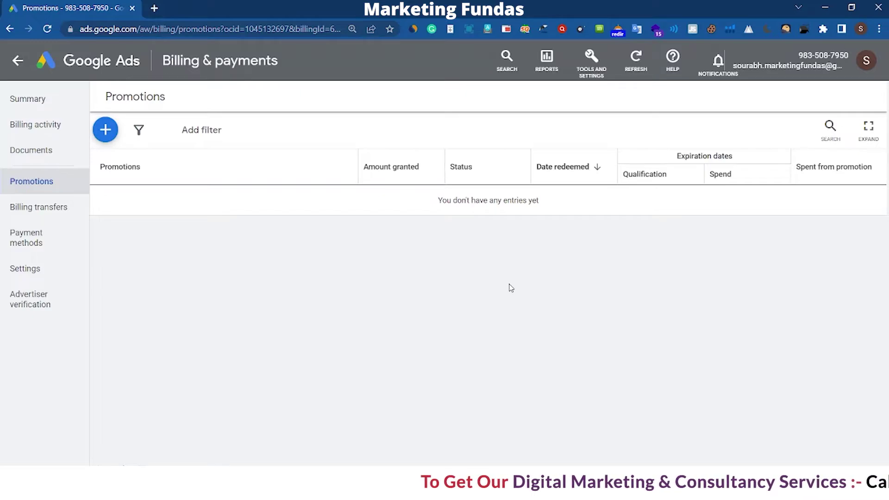
pyautogui.click(39, 206)
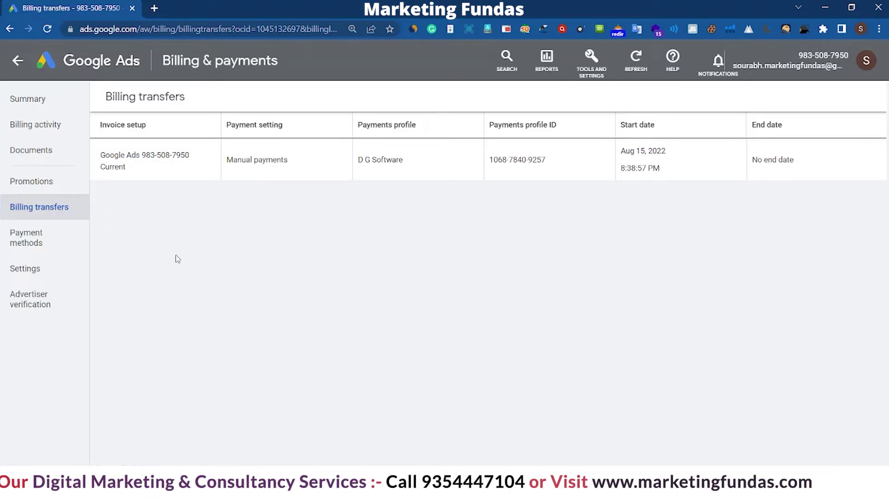
pyautogui.click(78, 244)
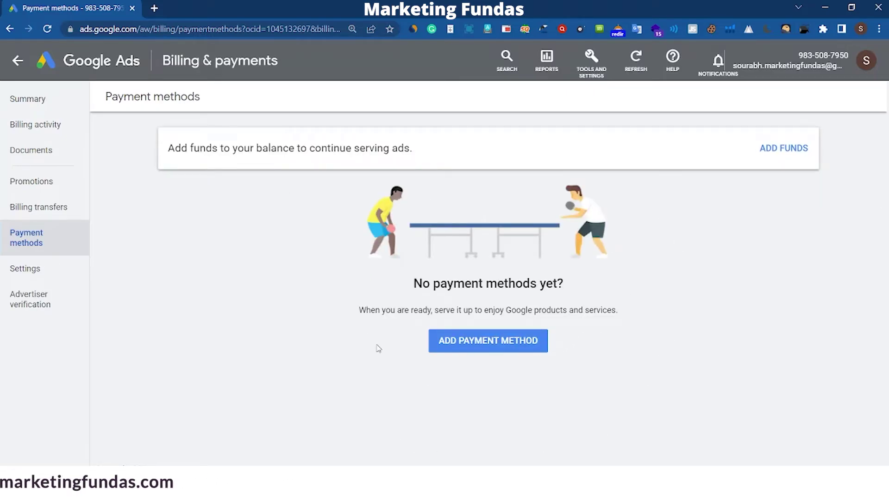
pyautogui.click(64, 275)
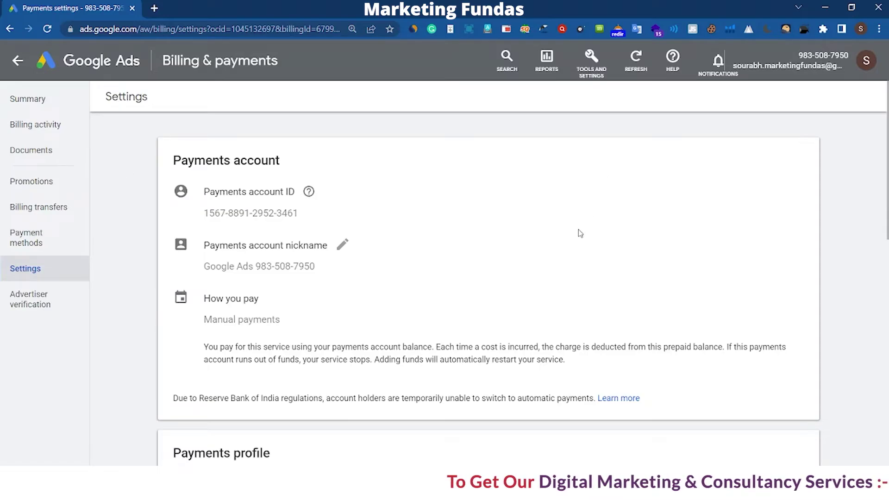
# Enter the business's PAN and GSTIN under India tax info, add them, and save the payments profile.
pyautogui.scroll(-9, 555, 208)
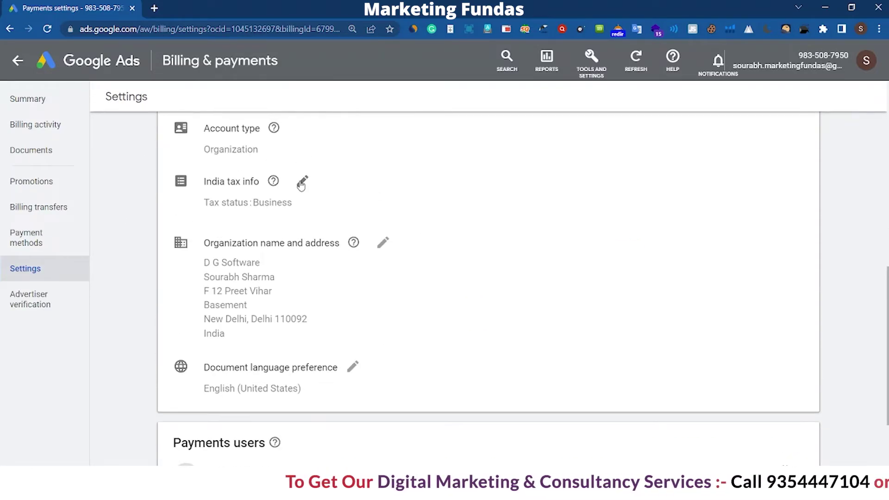
pyautogui.click(301, 184)
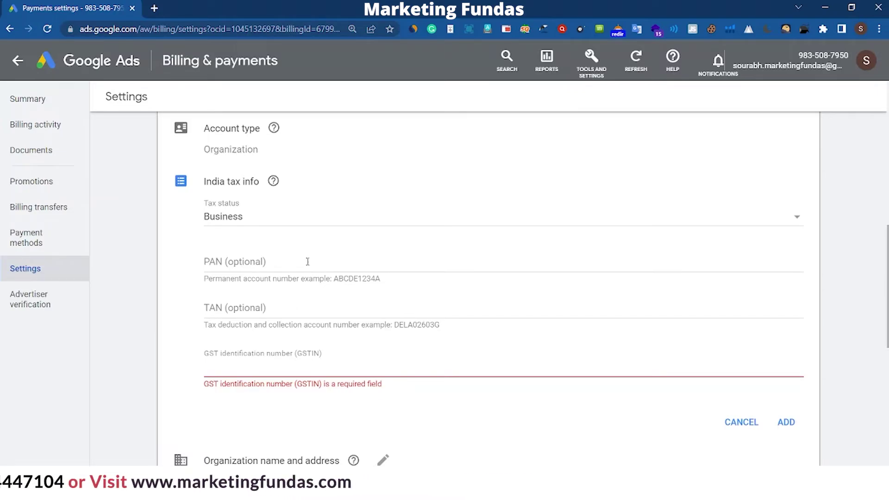
pyautogui.click(303, 366)
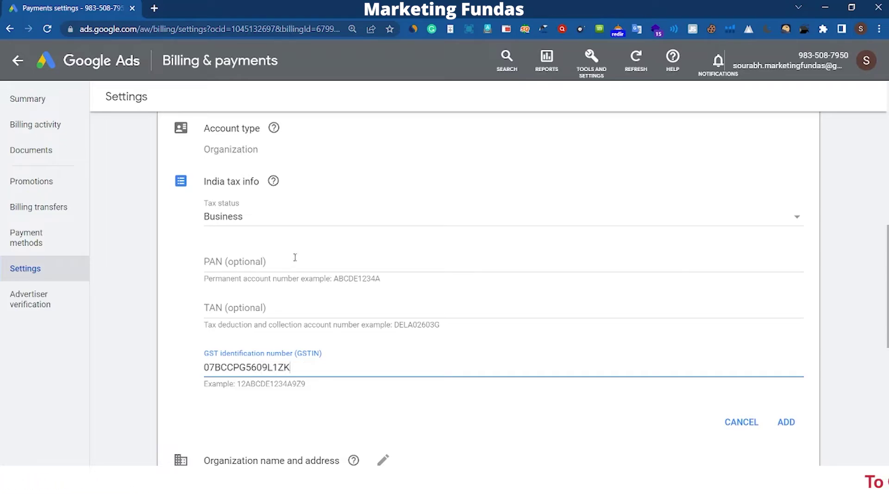
pyautogui.click(295, 258)
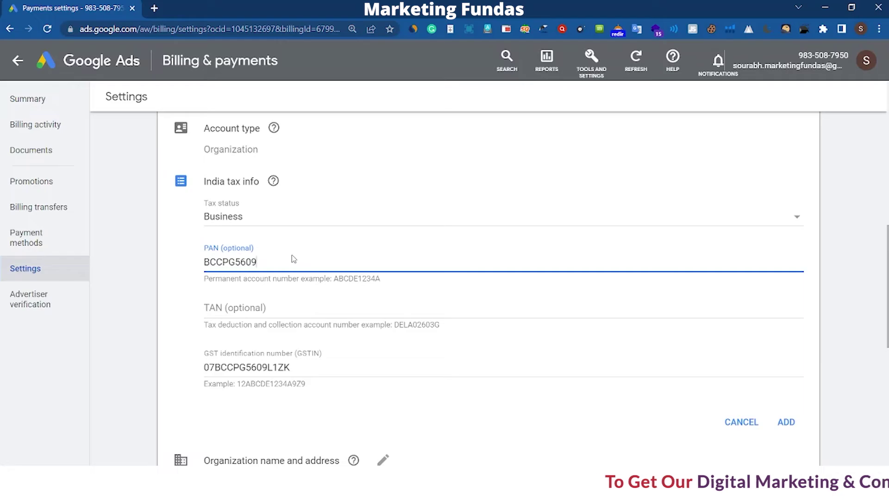
pyautogui.scroll(-2, 648, 347)
pyautogui.click(788, 363)
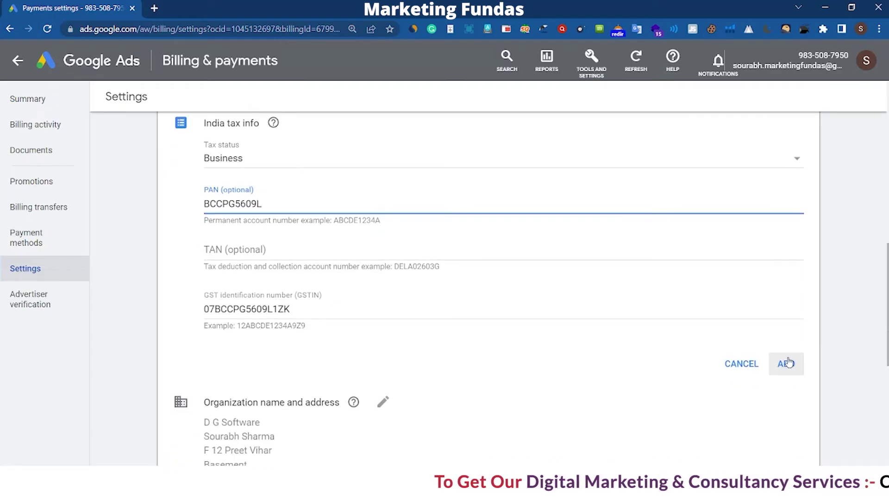
pyautogui.scroll(-5, 615, 366)
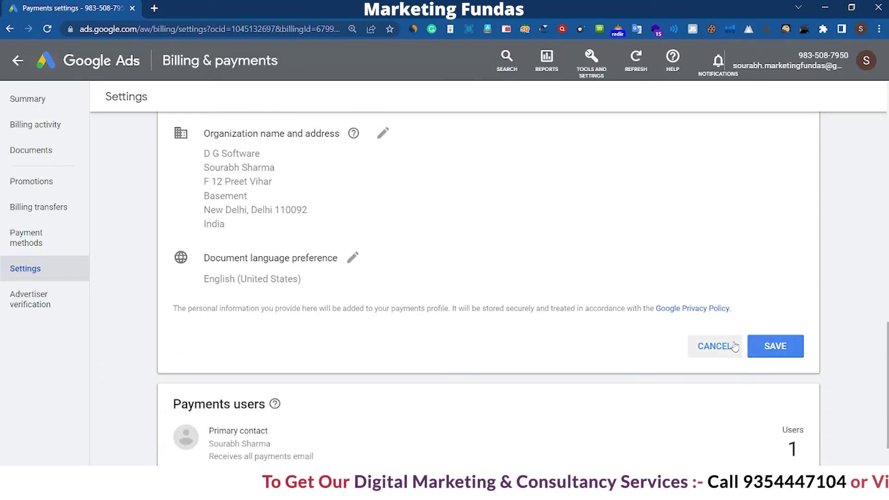
pyautogui.click(758, 350)
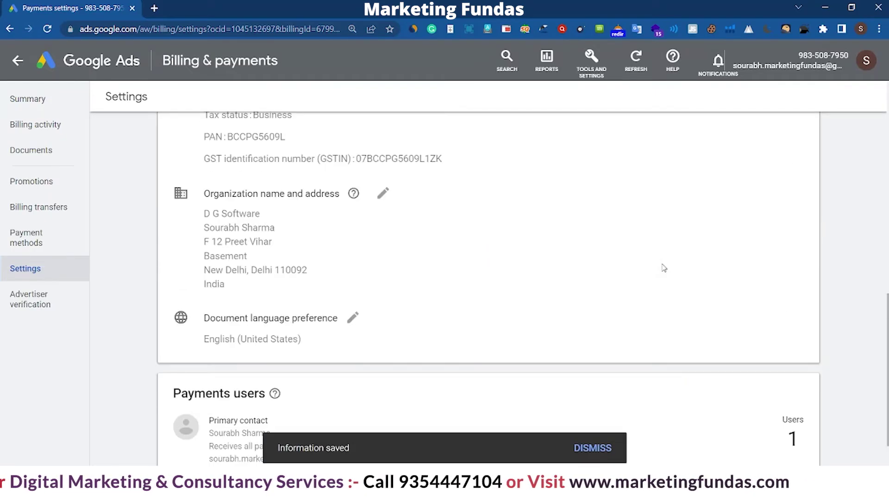
pyautogui.scroll(10, 646, 284)
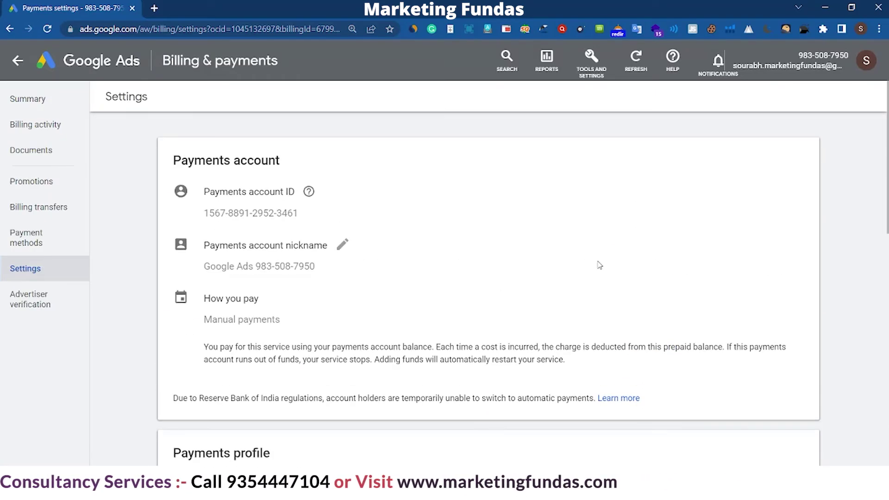